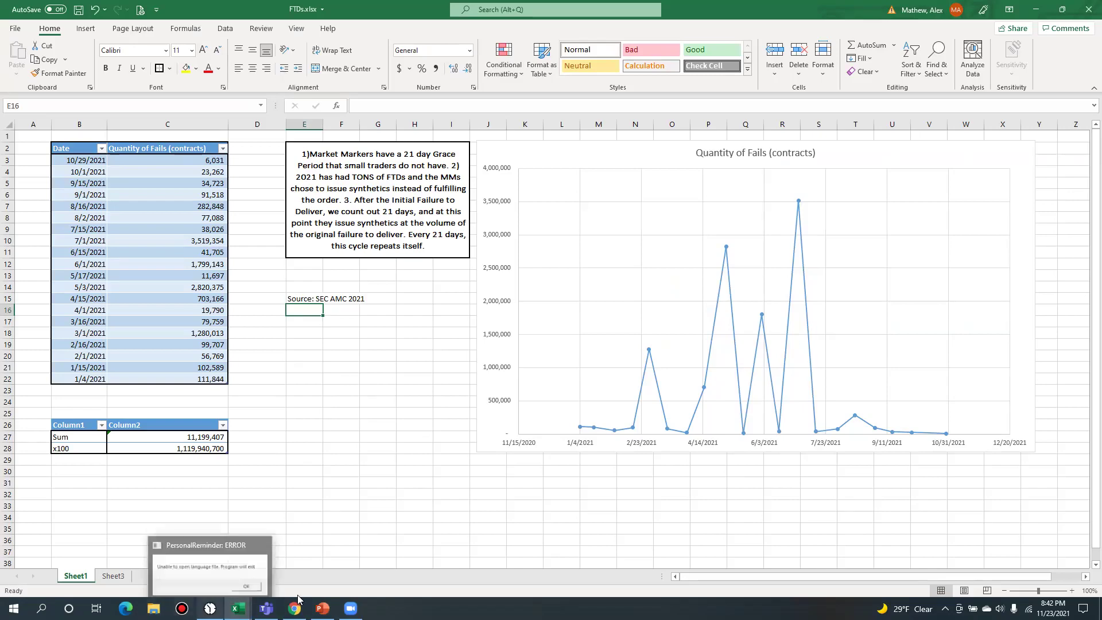
Dismiss the PersonalReminder error window and return to the FTDs.xlsx workbook
mouse_move(350, 607)
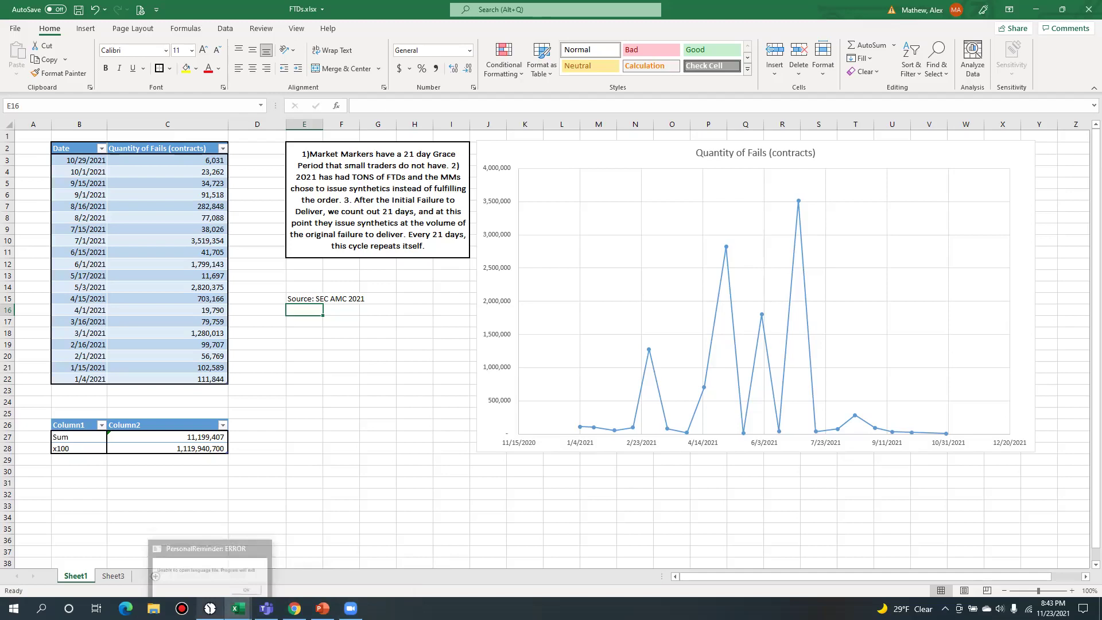
click(263, 542)
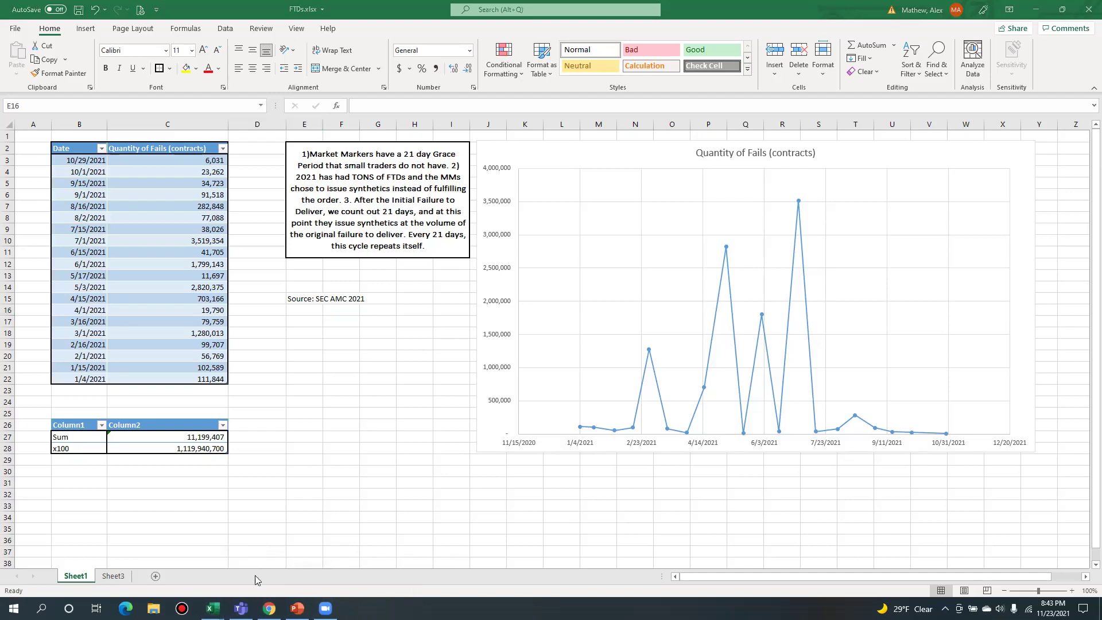
mouse_move(210, 608)
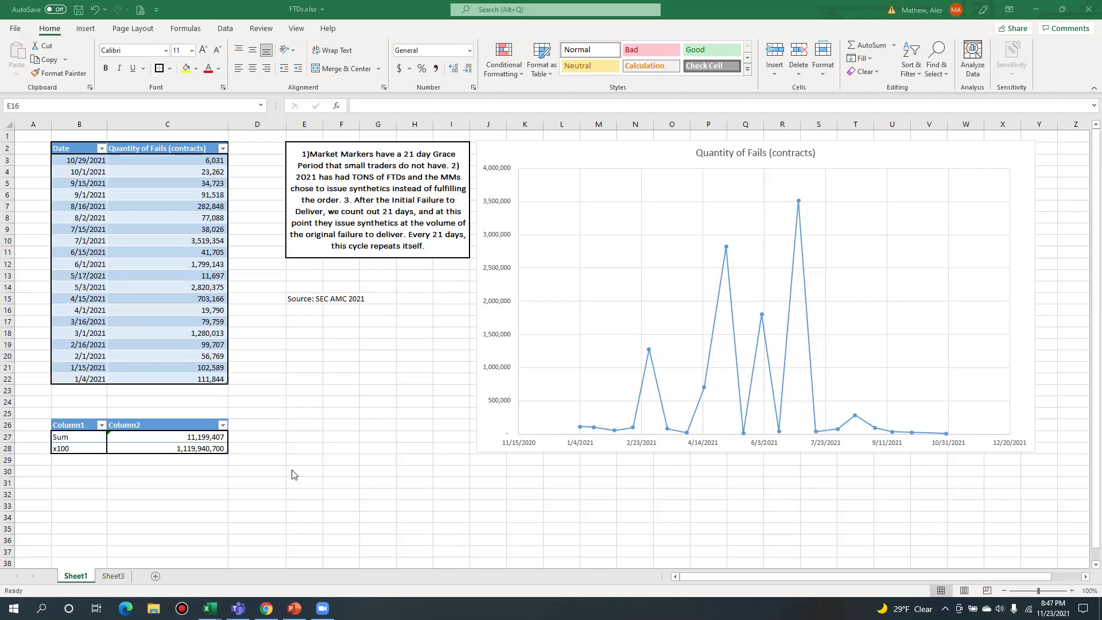
Examine the week-by-week accumulation of fails and the column totals in row 51 on Sheet3
click(108, 574)
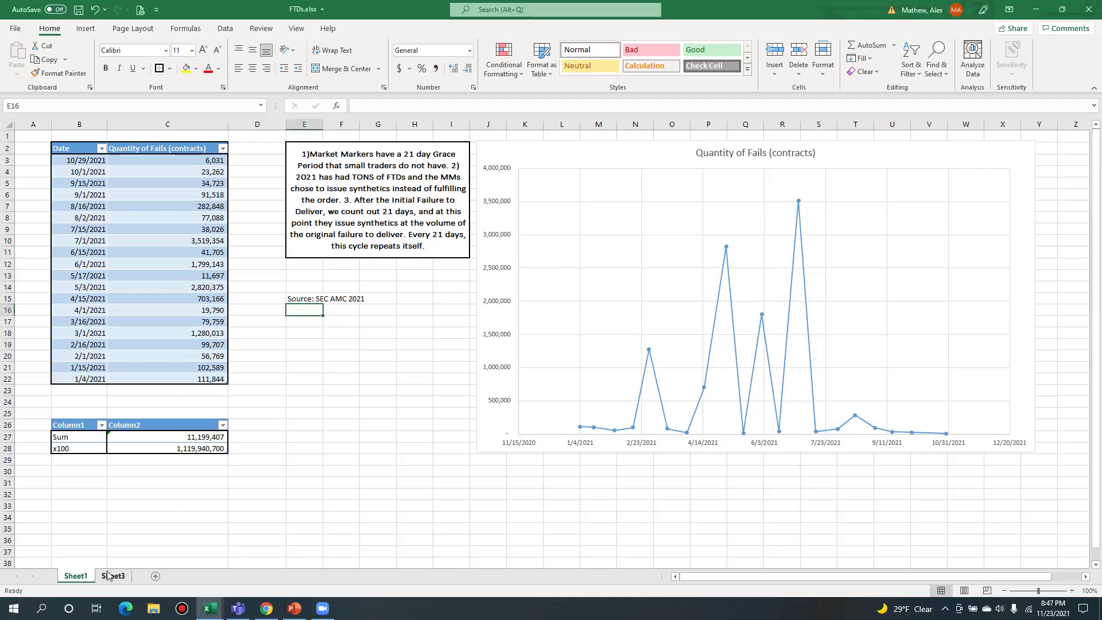
click(108, 574)
scroll(316, 548, up, 4)
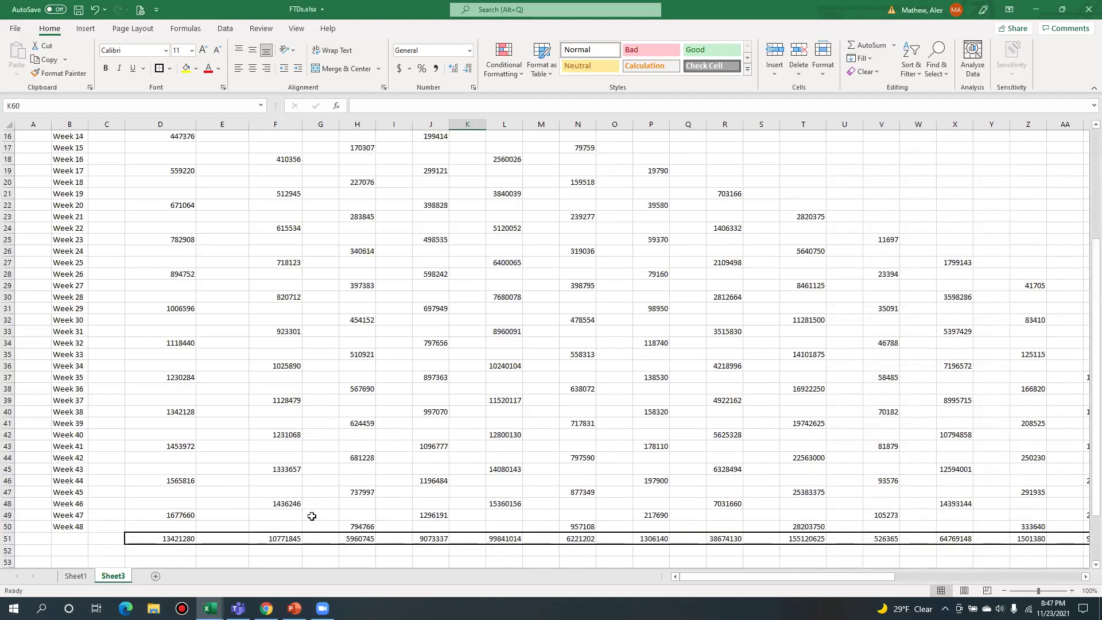
scroll(312, 515, up, 5)
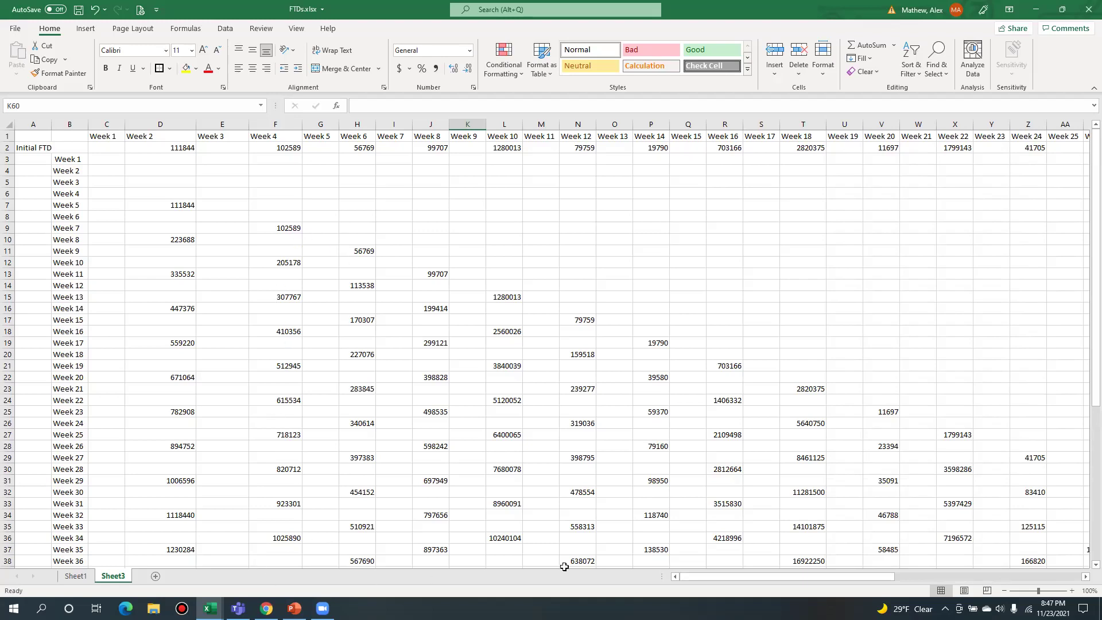
mouse_move(691, 579)
mouse_down()
mouse_move(884, 577)
mouse_move(698, 580)
mouse_up()
scroll(835, 381, down, 1)
scroll(835, 381, down, 2)
scroll(868, 477, down, 3)
scroll(753, 465, up, 1)
scroll(753, 465, up, 5)
scroll(474, 418, down, 3)
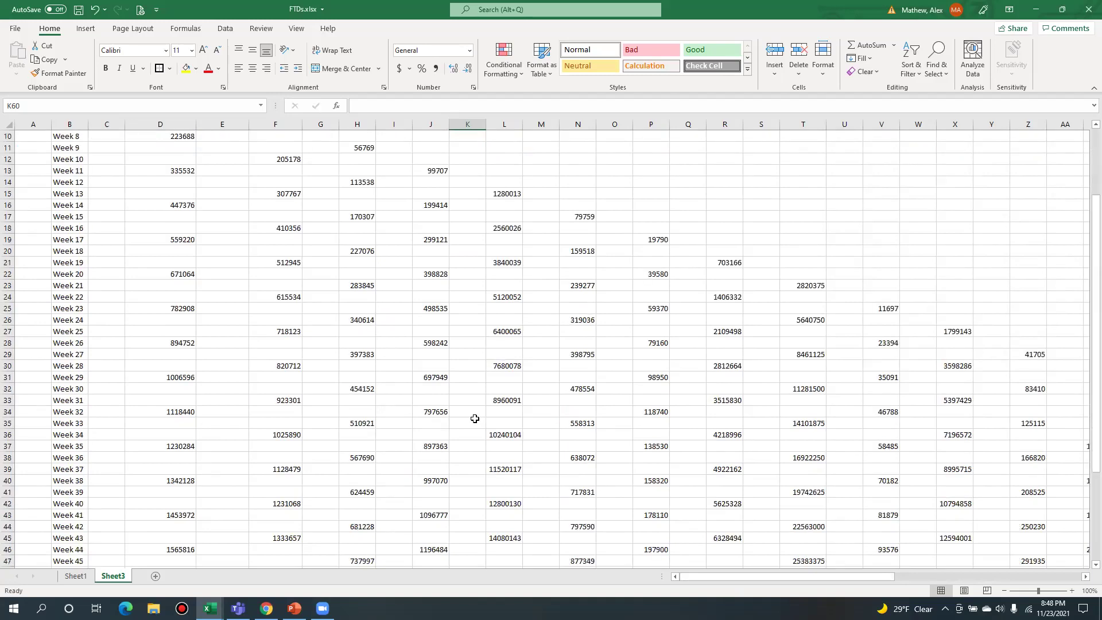
scroll(475, 418, down, 1)
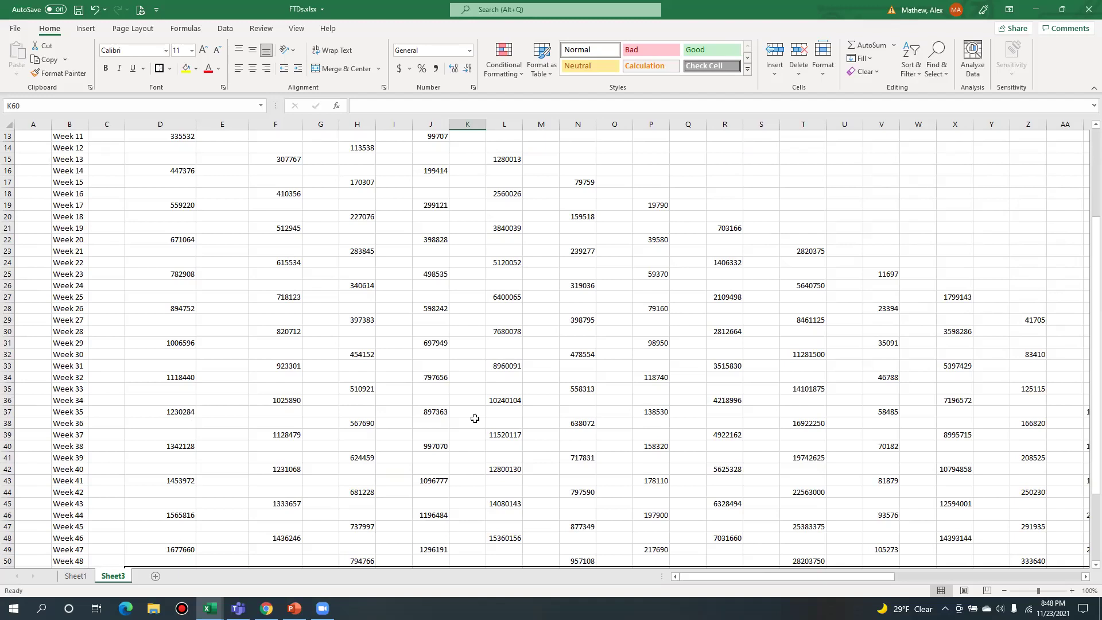
scroll(475, 419, down, 1)
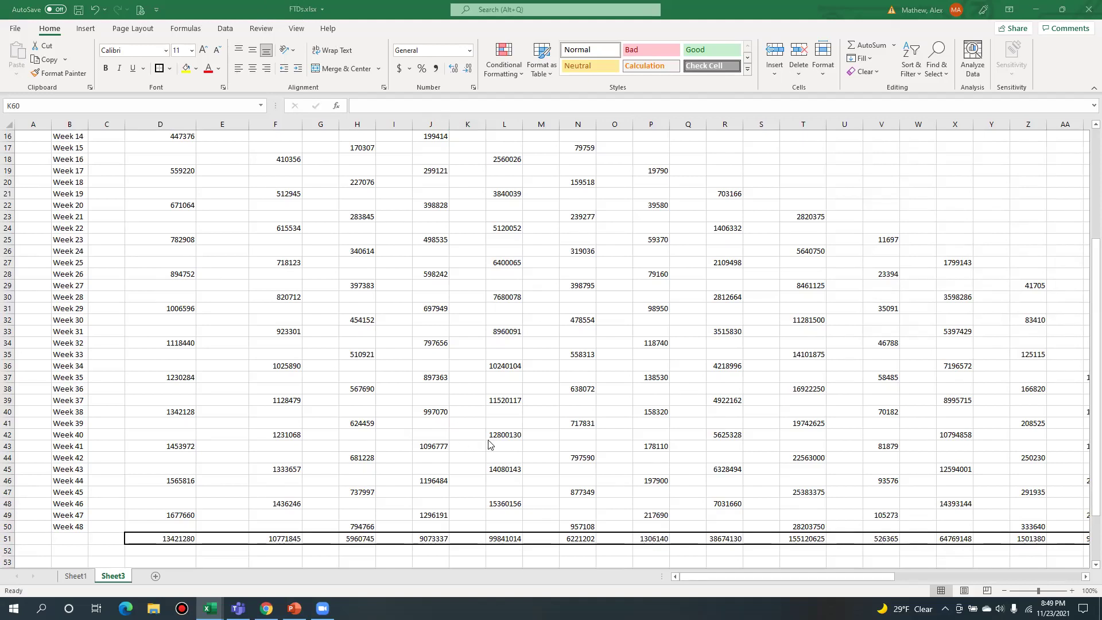
Remove both decimal places from the Minimums of FTDs value in cell D57 on Sheet3
scroll(422, 394, down, 3)
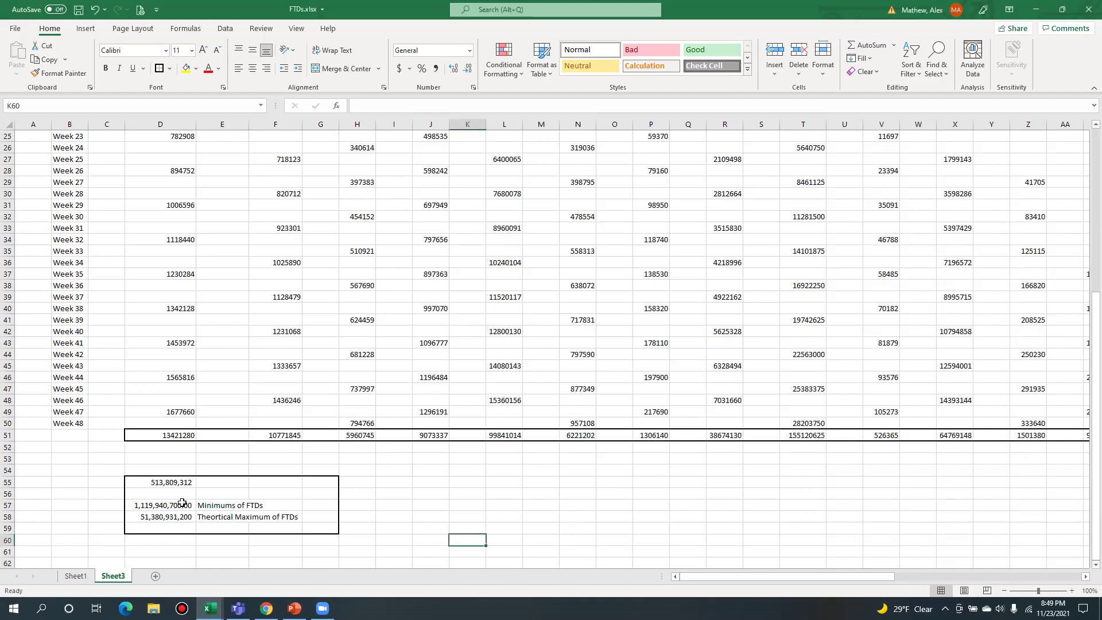
click(180, 505)
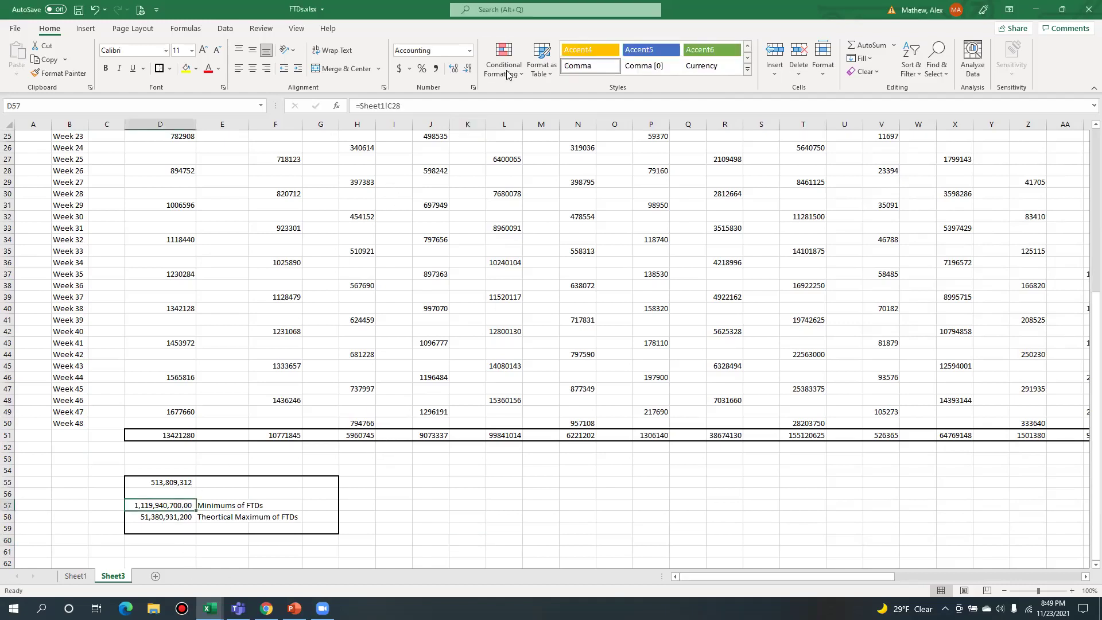
click(468, 69)
click(469, 69)
click(592, 497)
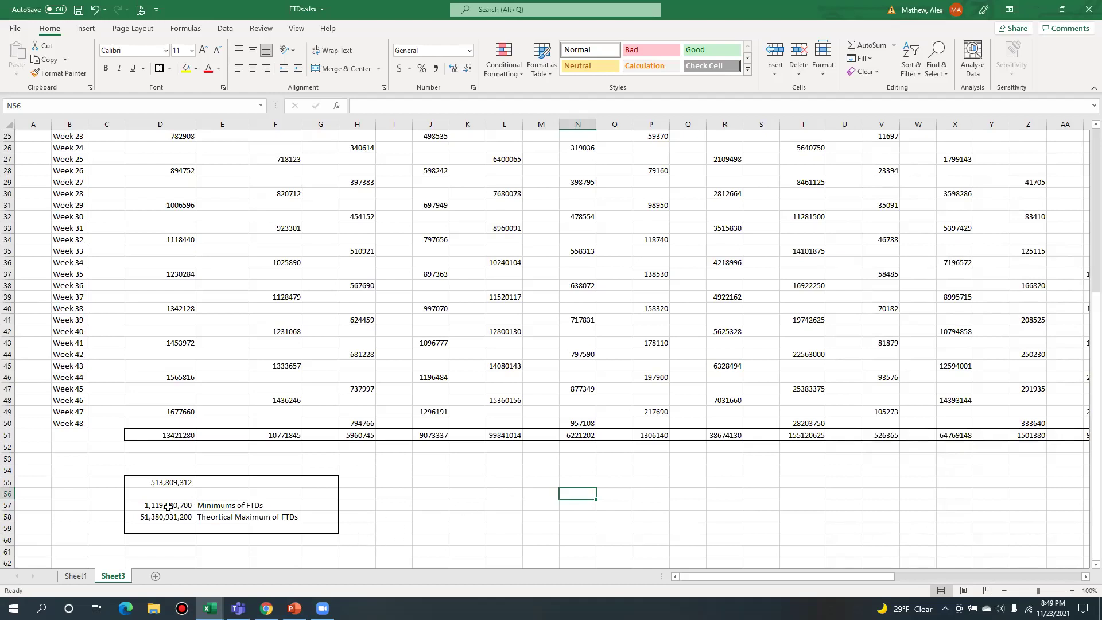
click(416, 496)
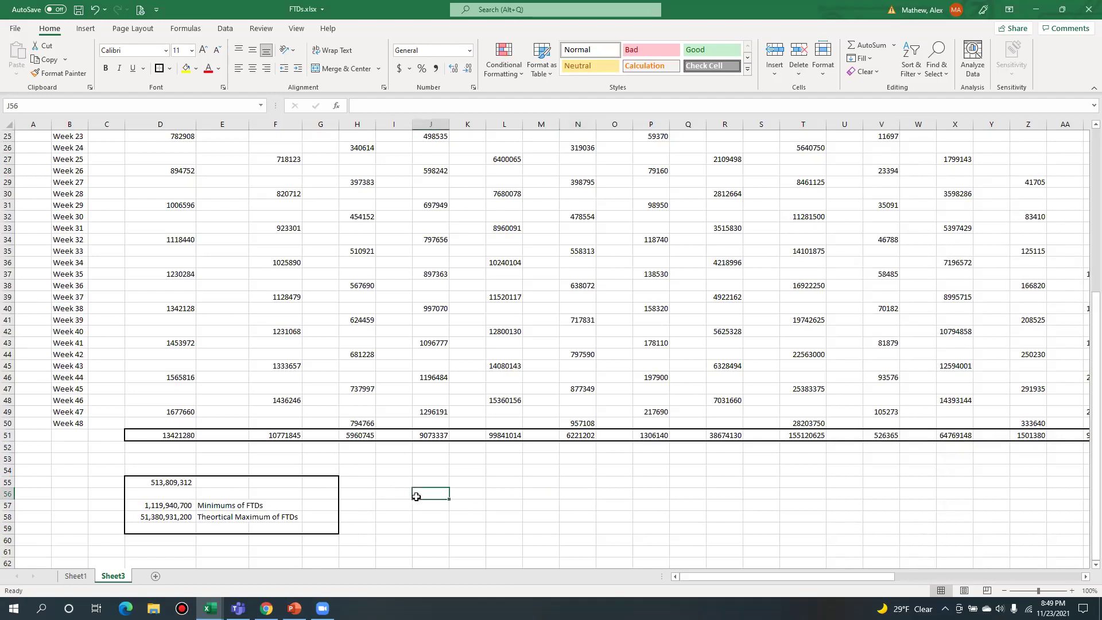
Inspect the formulas behind the minimum and theoretical maximum FTDs in D57:D58 with Show Formulas, and restore the normal value display
click(157, 507)
drag(158, 507, 164, 518)
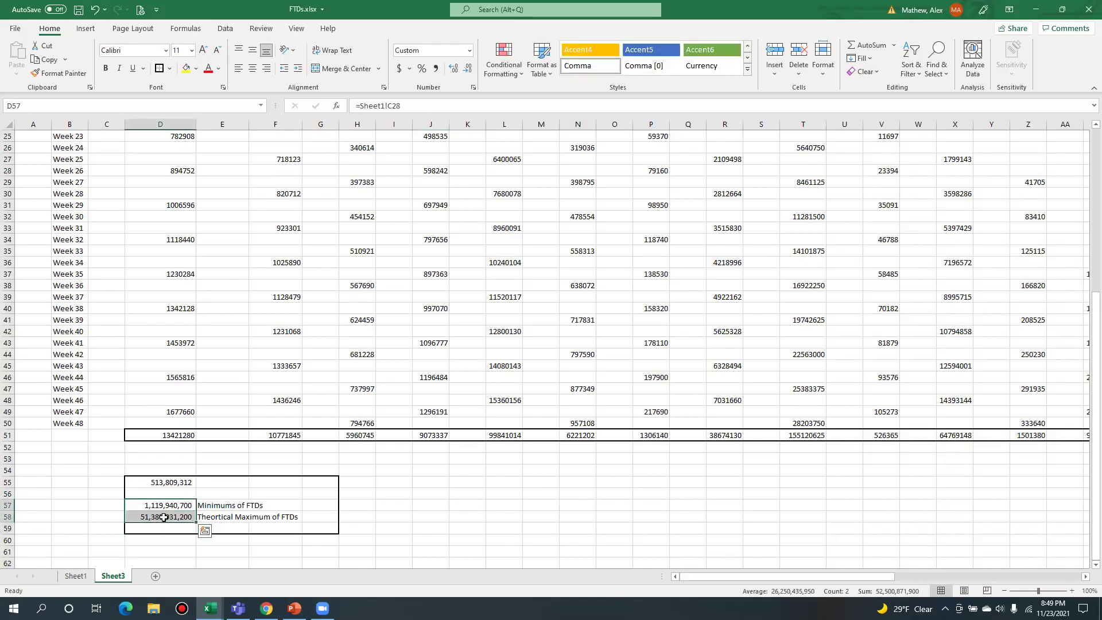
click(183, 30)
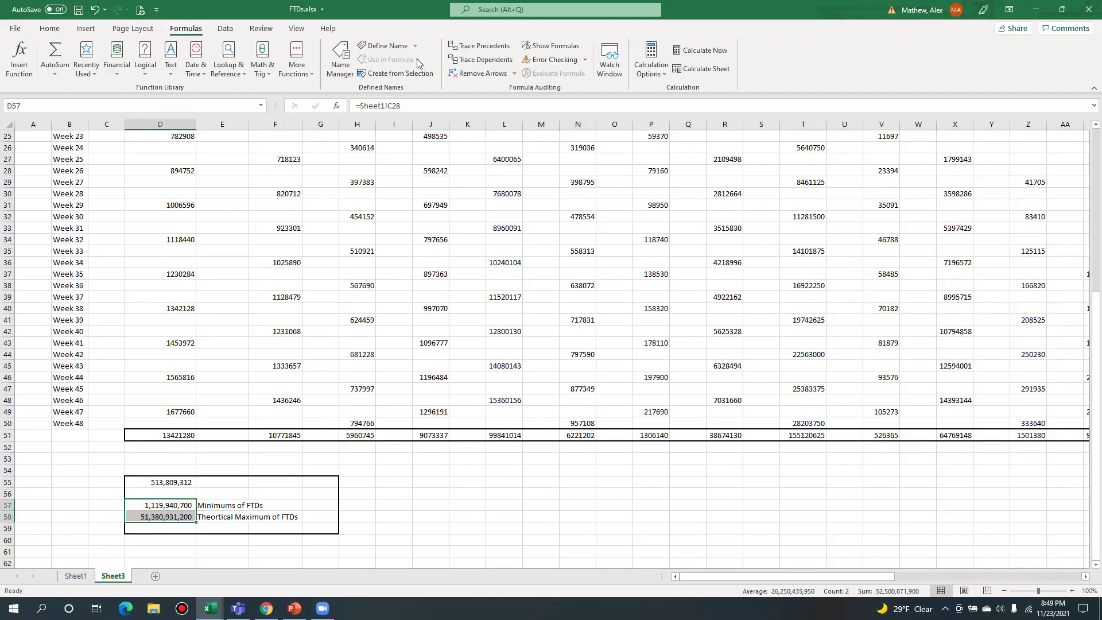
click(546, 52)
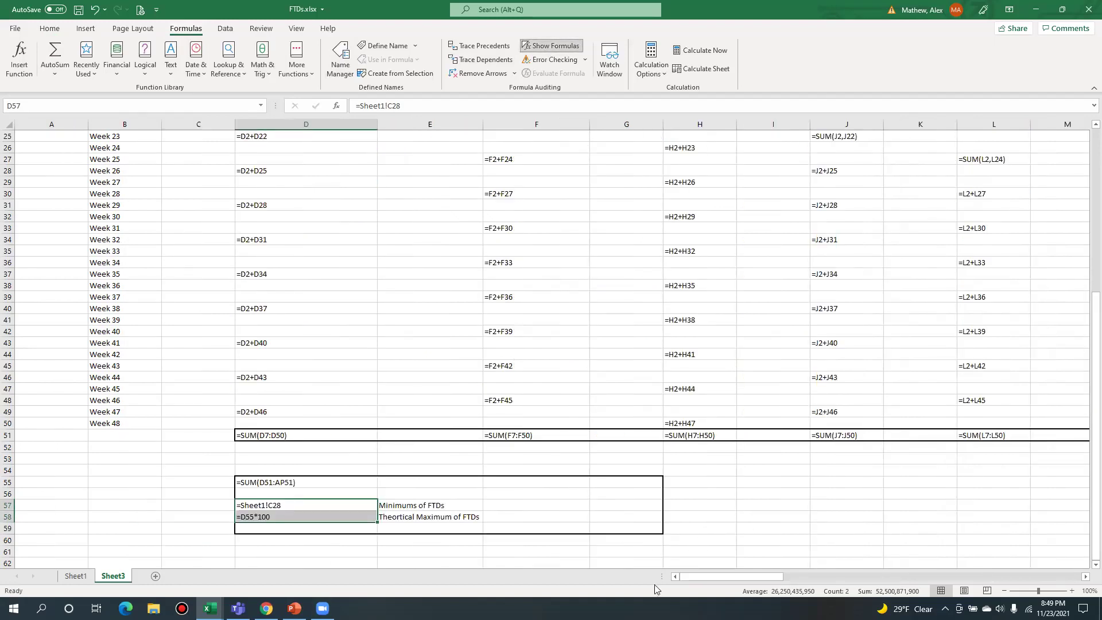
click(545, 47)
click(486, 491)
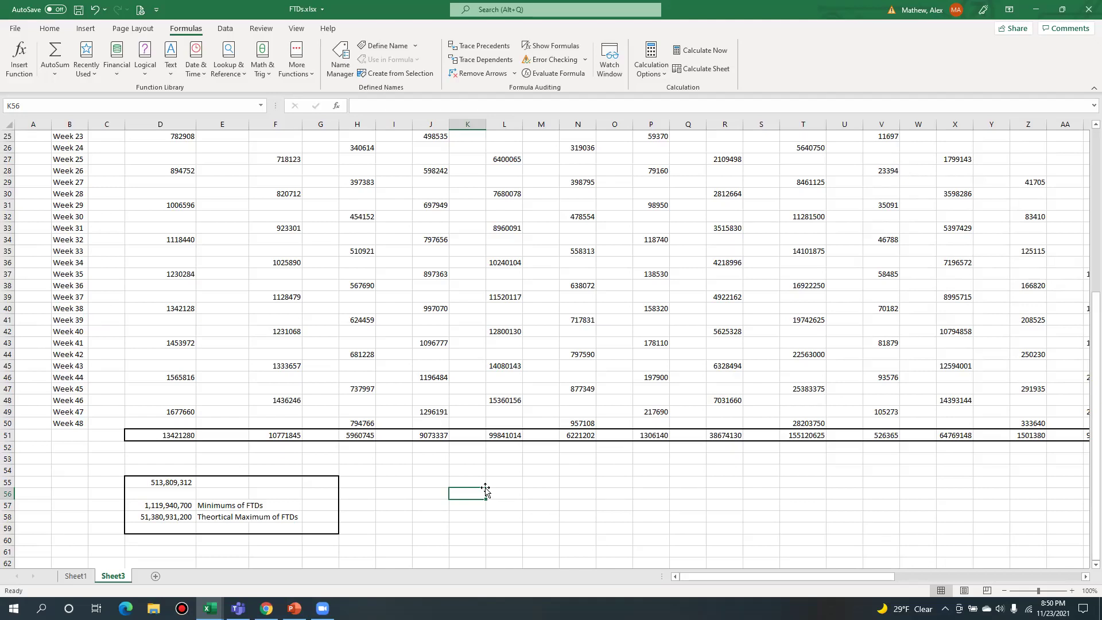
Review the Sheet3 weekly table from its summary box up to the initial FTD row, and compare it with Sheet1's fails table and chart
scroll(485, 489, up, 1)
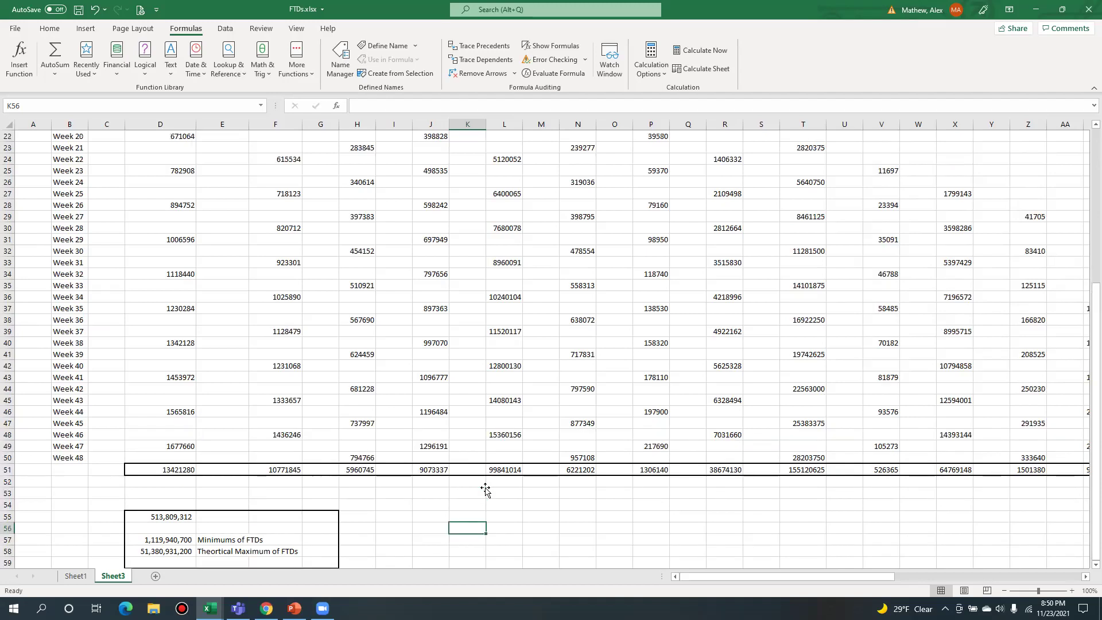
scroll(484, 488, down, 1)
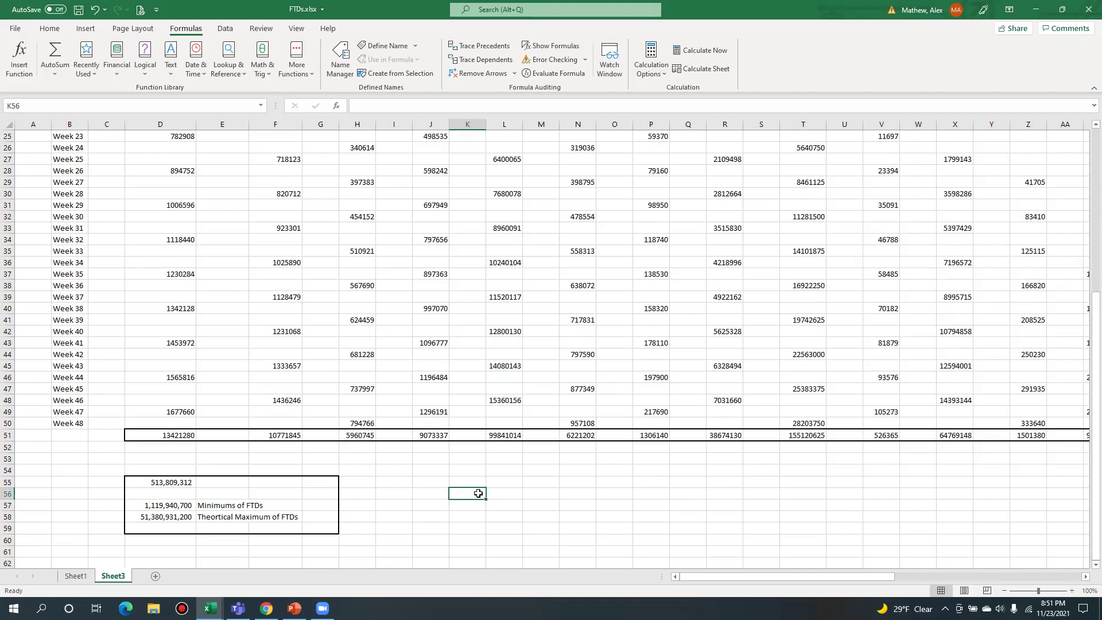
scroll(478, 493, up, 7)
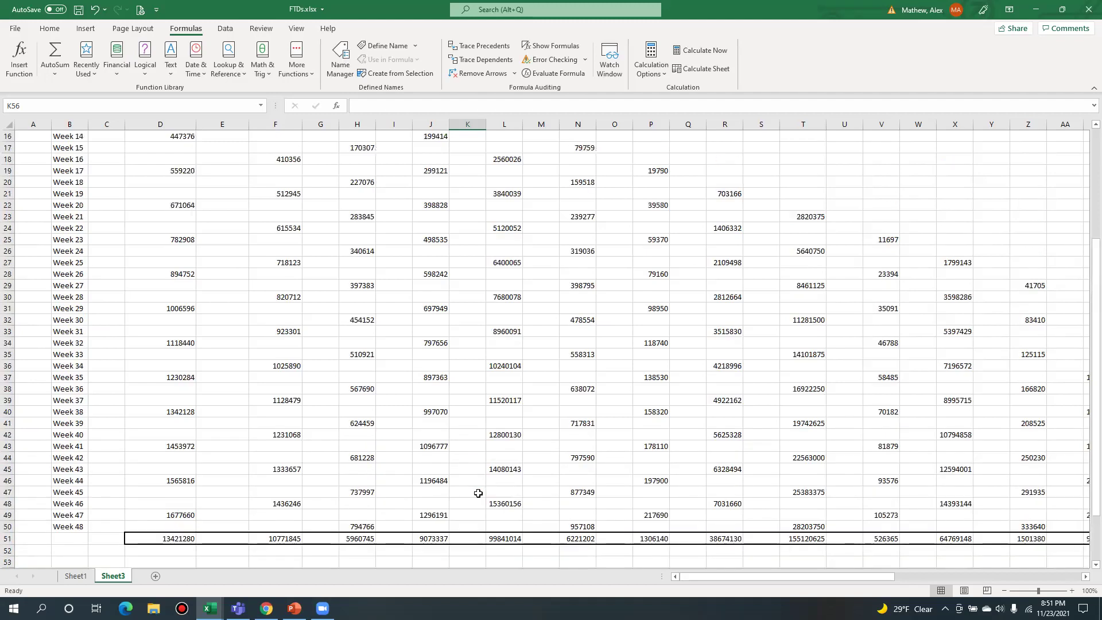
scroll(479, 493, up, 1)
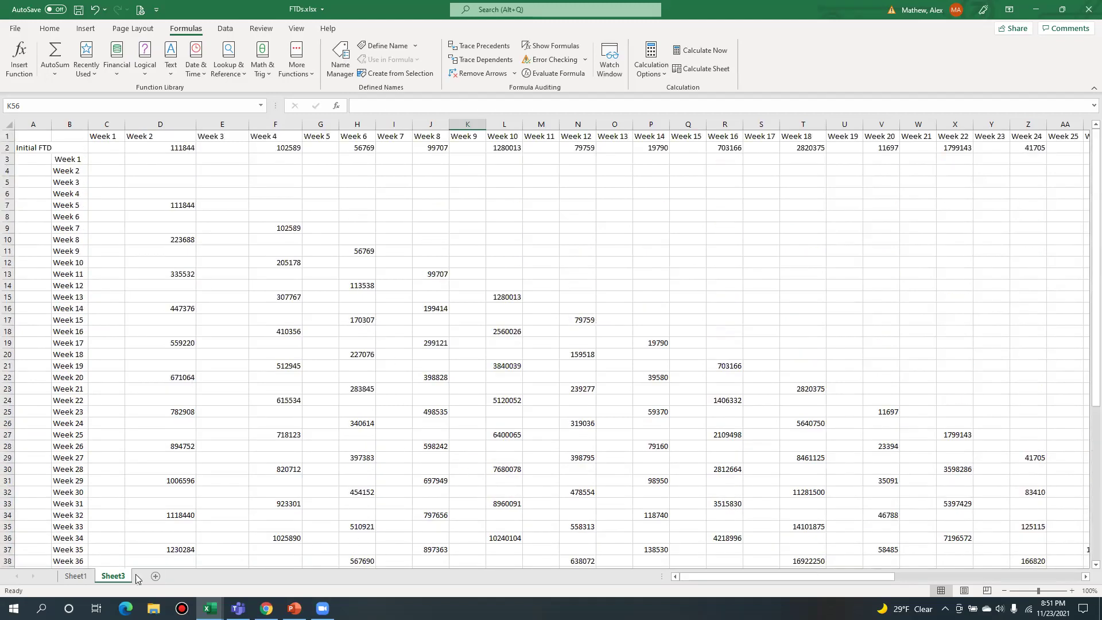
click(74, 576)
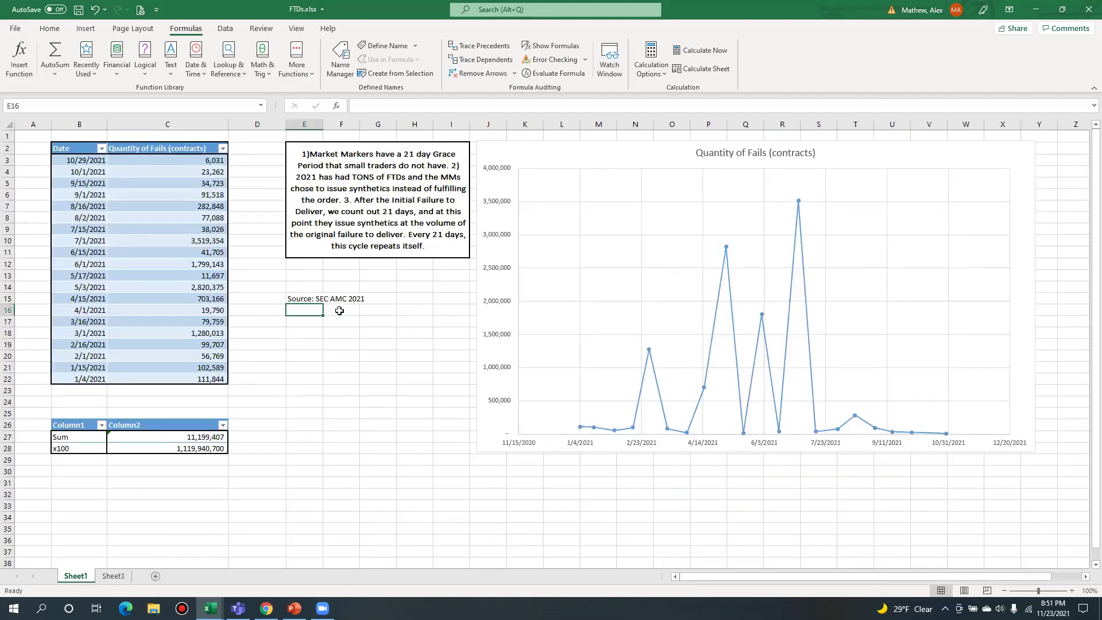
click(113, 576)
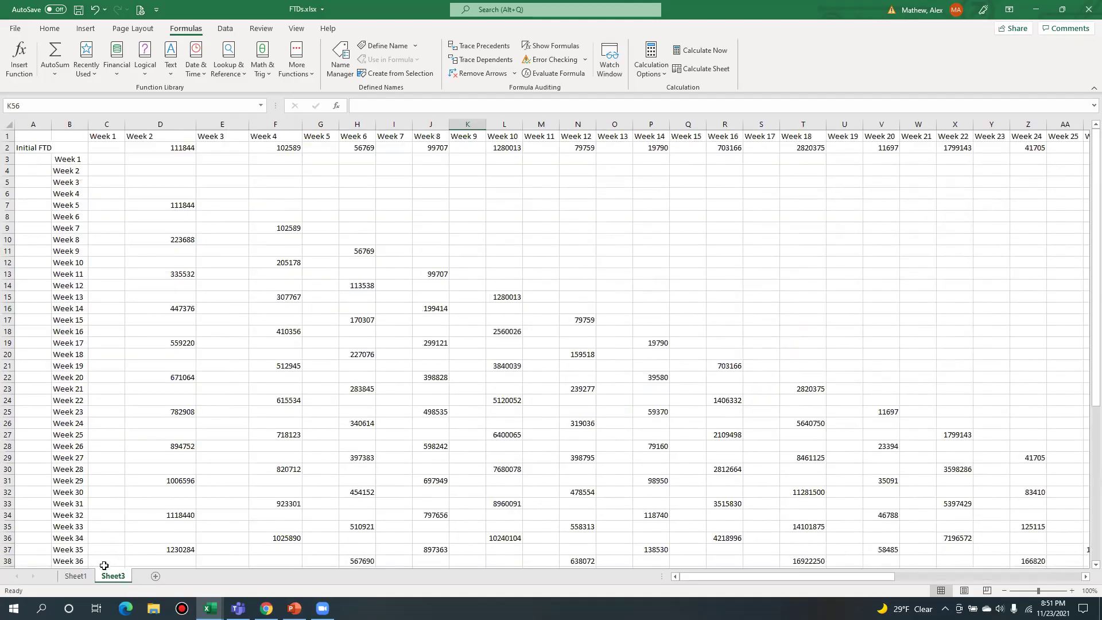
click(72, 578)
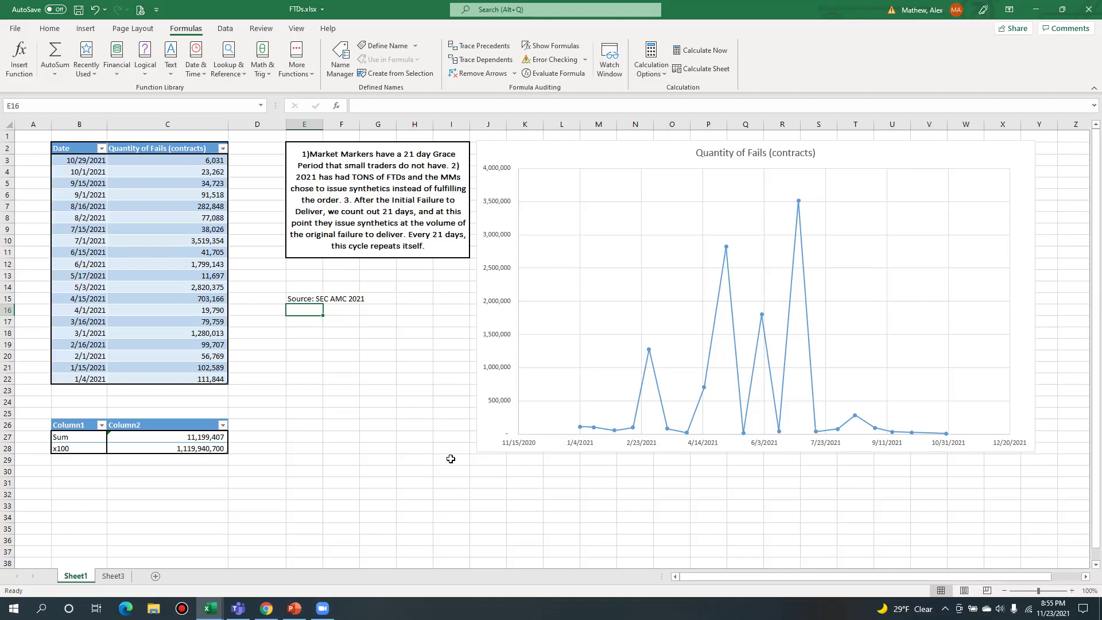
click(789, 83)
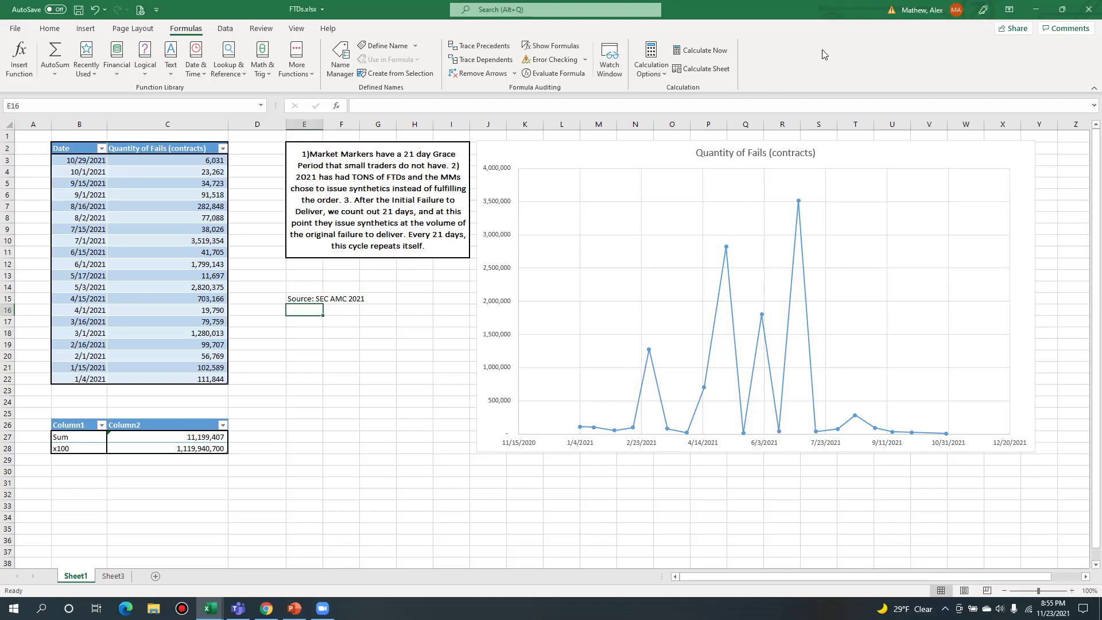